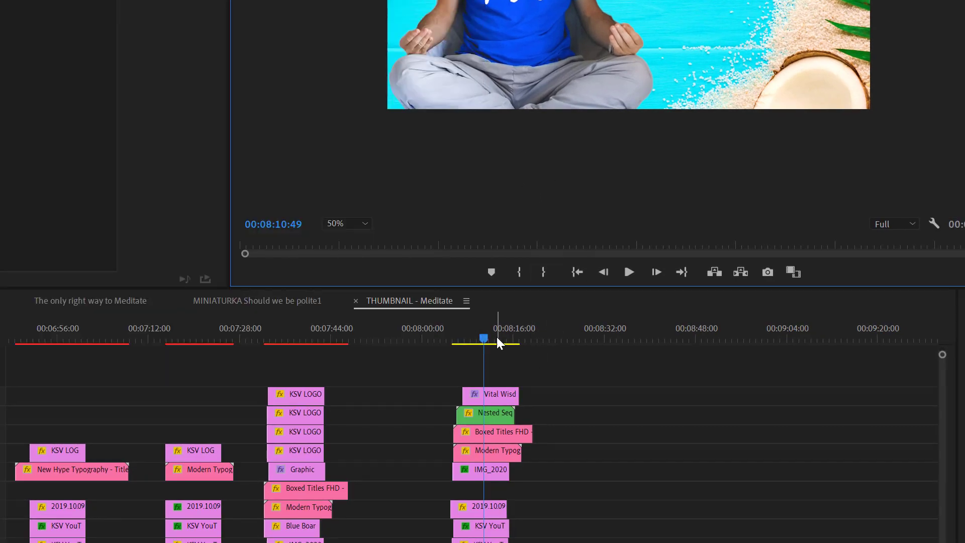
# - Move the THUMBNAIL - Meditate sequence's playhead to 00:08:12:16
pyautogui.moveTo(484, 334)
pyautogui.mouseDown()
pyautogui.moveTo(474, 334)
pyautogui.moveTo(493, 336)
pyautogui.mouseUp()
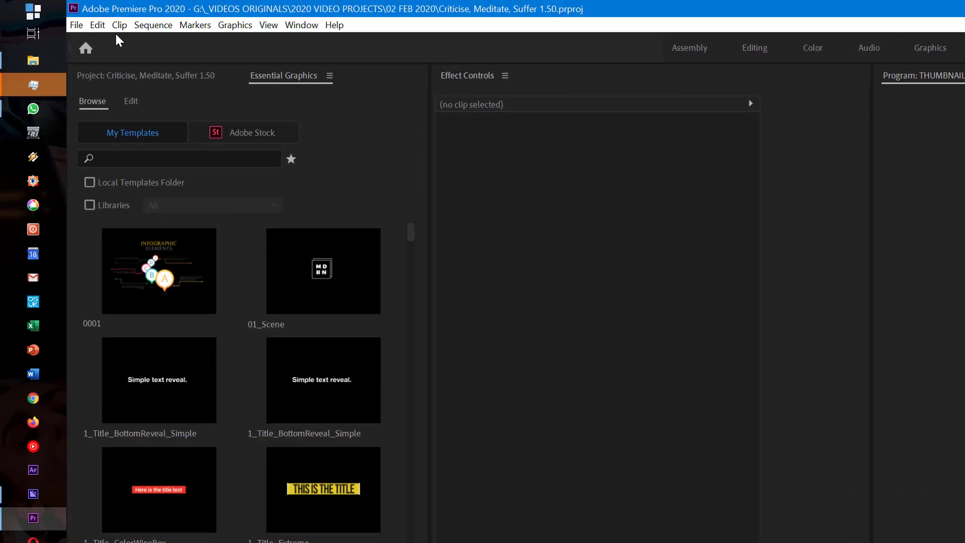
# - Open the Media Cache preferences, with the 22 GB automatic cleanup limit and D:\ADOBE CACHE locations
pyautogui.click(98, 25)
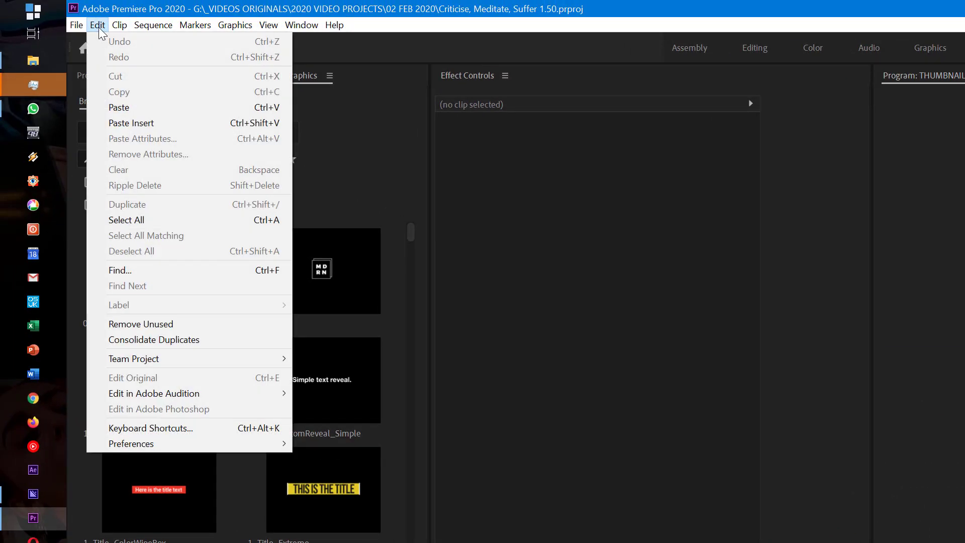
pyautogui.click(99, 27)
pyautogui.click(97, 26)
pyautogui.moveTo(200, 446)
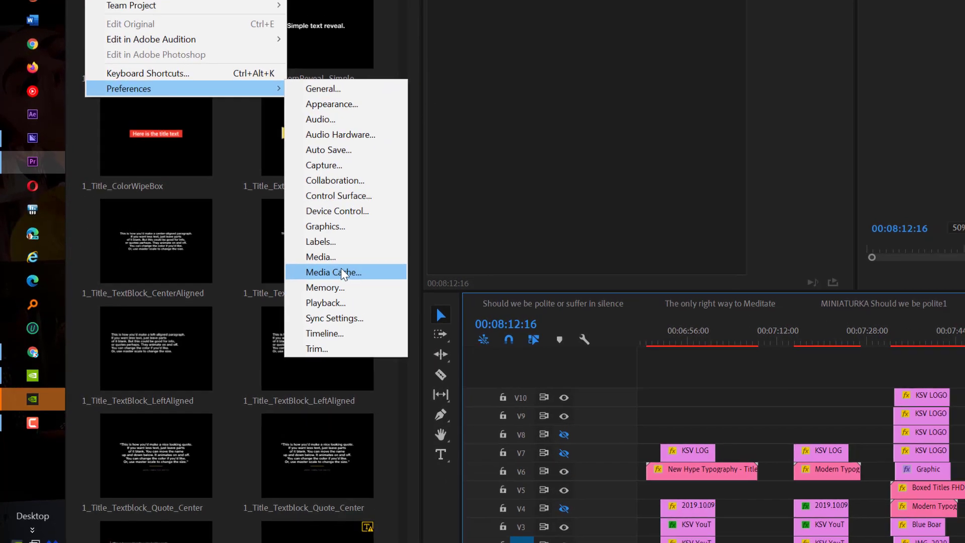
pyautogui.press('Escape')
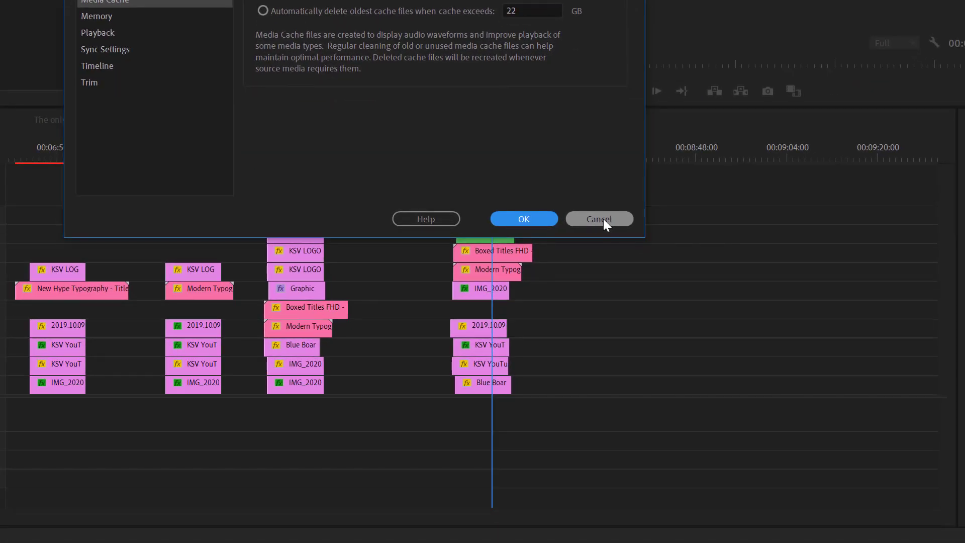
# - Cancel the Media Cache preferences and switch to the DisplayDriver folder window
pyautogui.click(599, 219)
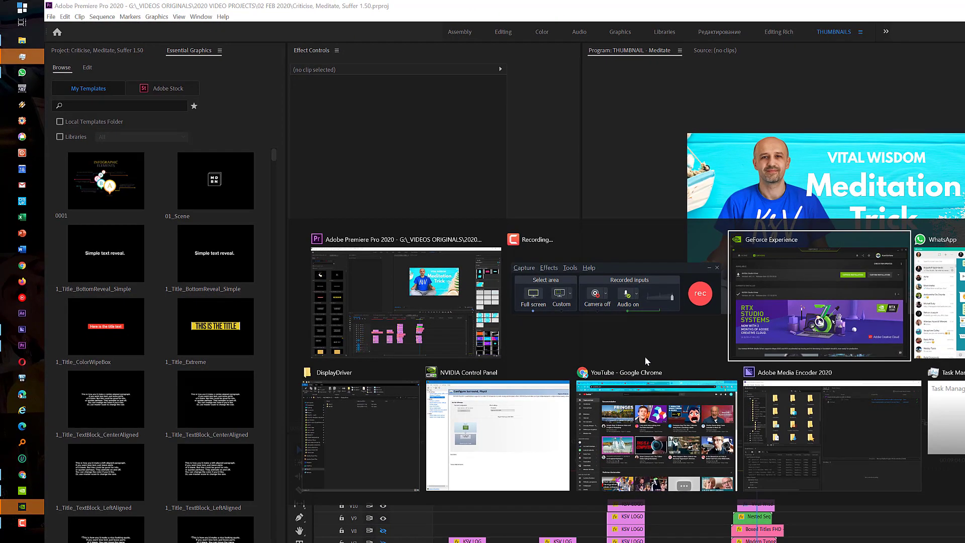
pyautogui.hotkey('alt', 'Tab')
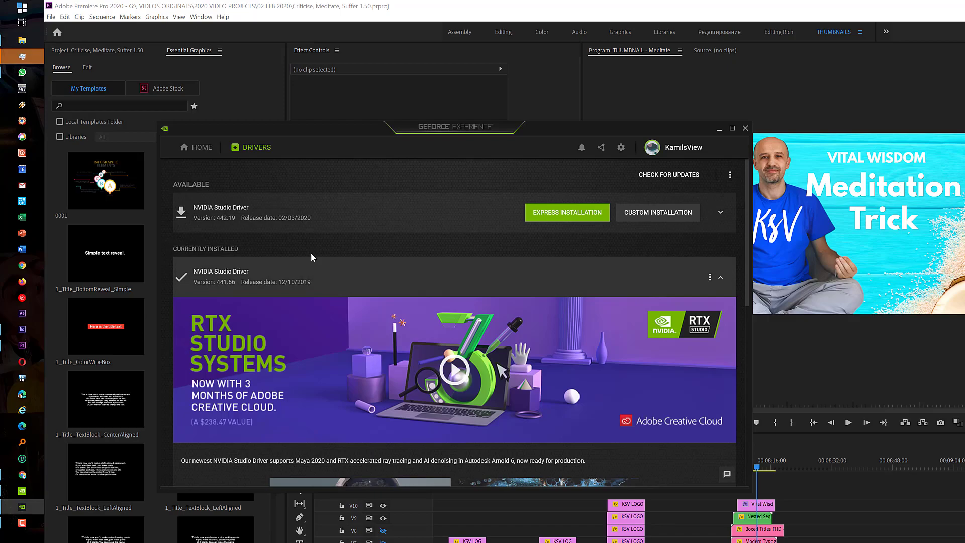
pyautogui.hotkey('alt', 'Tab')
pyautogui.hotkey('alt', 'Tab')
pyautogui.hotkey('alt', 'Tab')
pyautogui.hotkey('alt', 'Tab')
pyautogui.hotkey('alt', 'Tab')
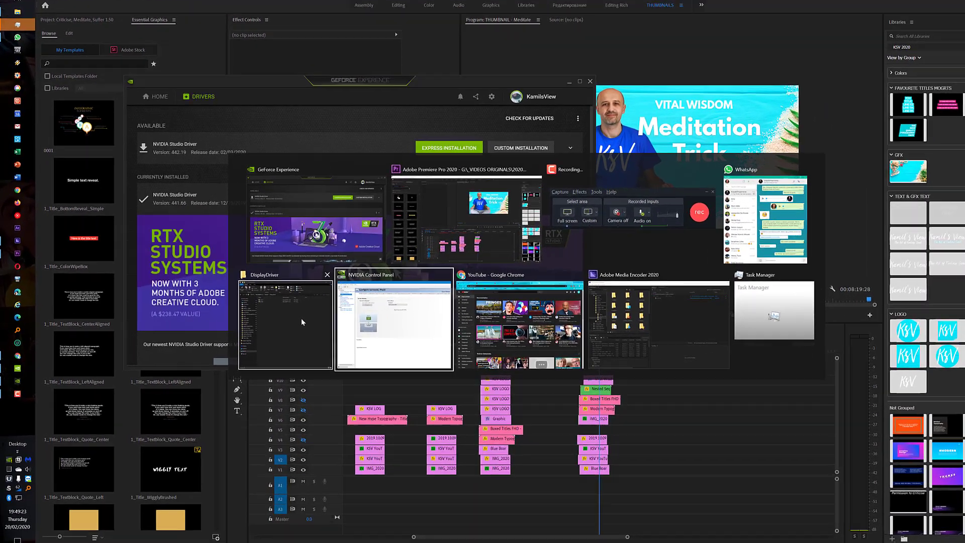
pyautogui.click(301, 318)
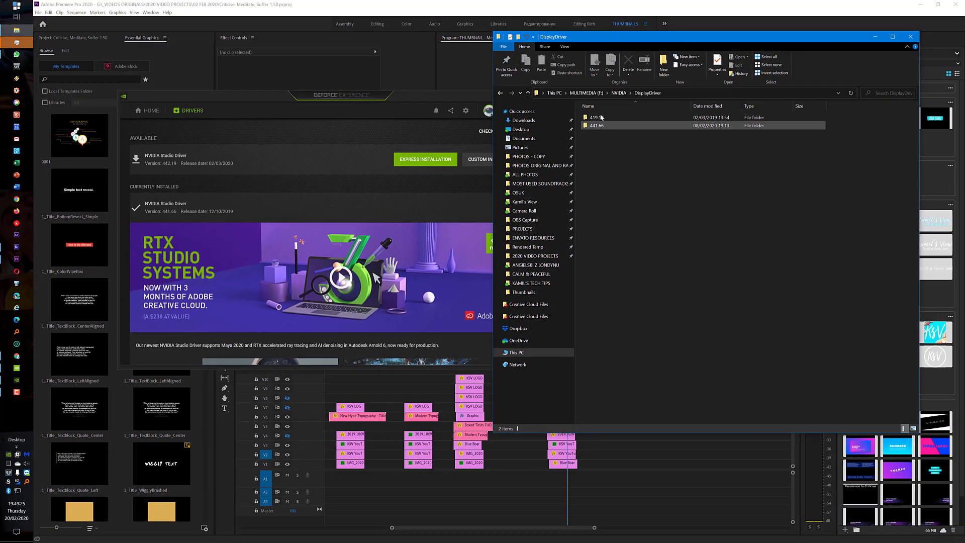
# - Open the 441.66 > Win10_64 > International driver folder showing setup.exe, then bring GeForce Experience forward
pyautogui.click(732, 67)
pyautogui.click(599, 129)
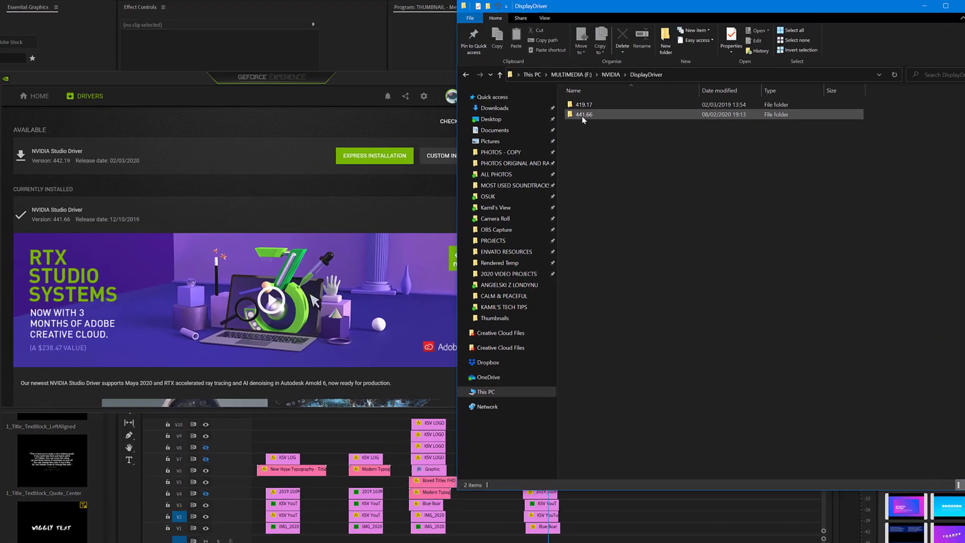
pyautogui.moveTo(595, 127)
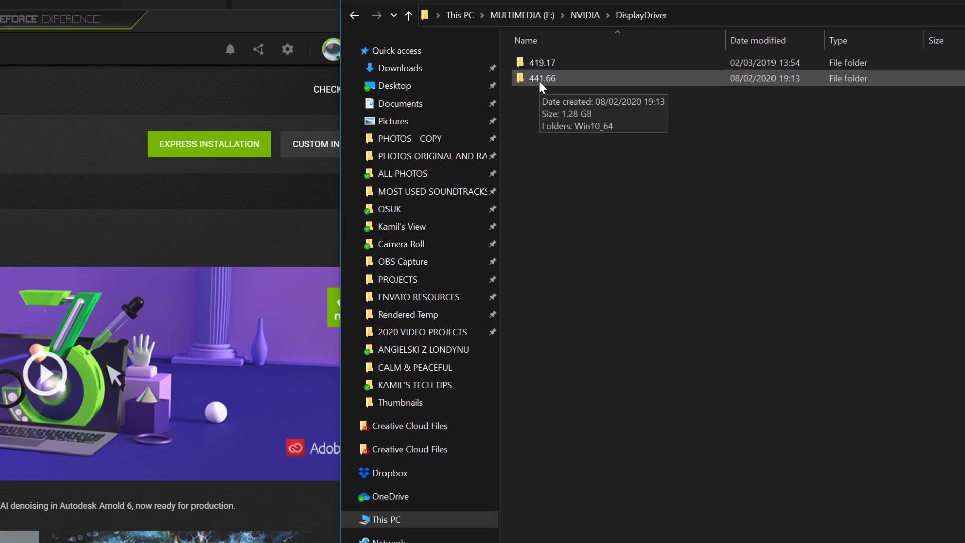
pyautogui.doubleClick(536, 76)
pyautogui.doubleClick(536, 61)
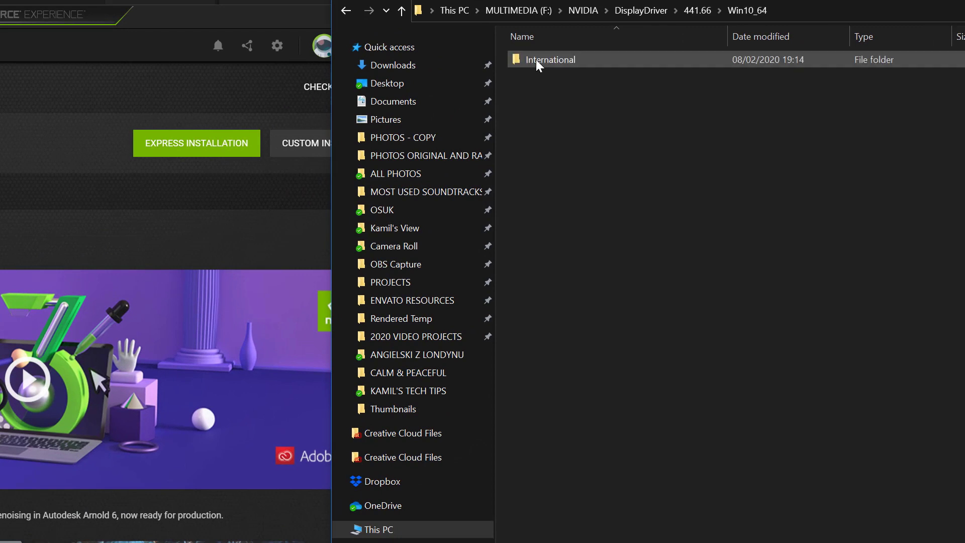
pyautogui.doubleClick(543, 62)
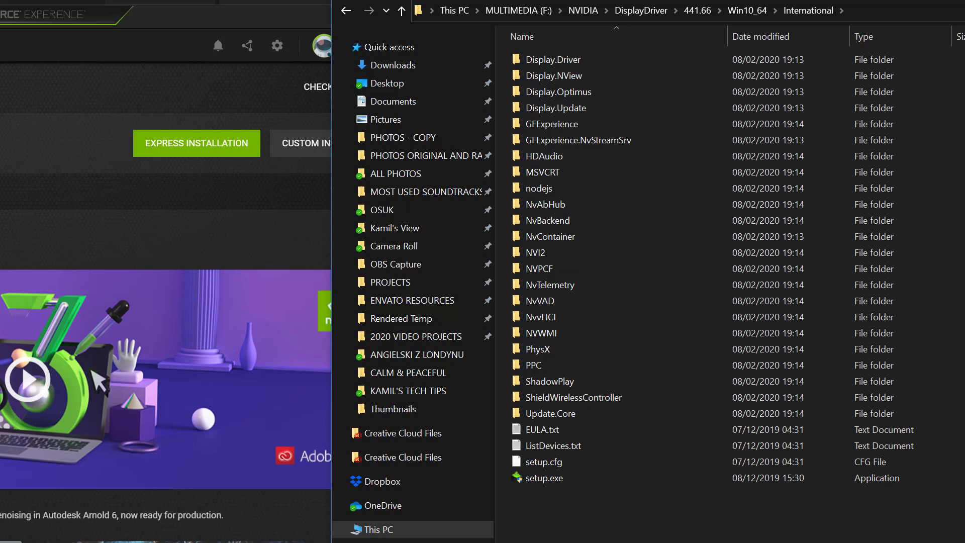
pyautogui.moveTo(536, 484)
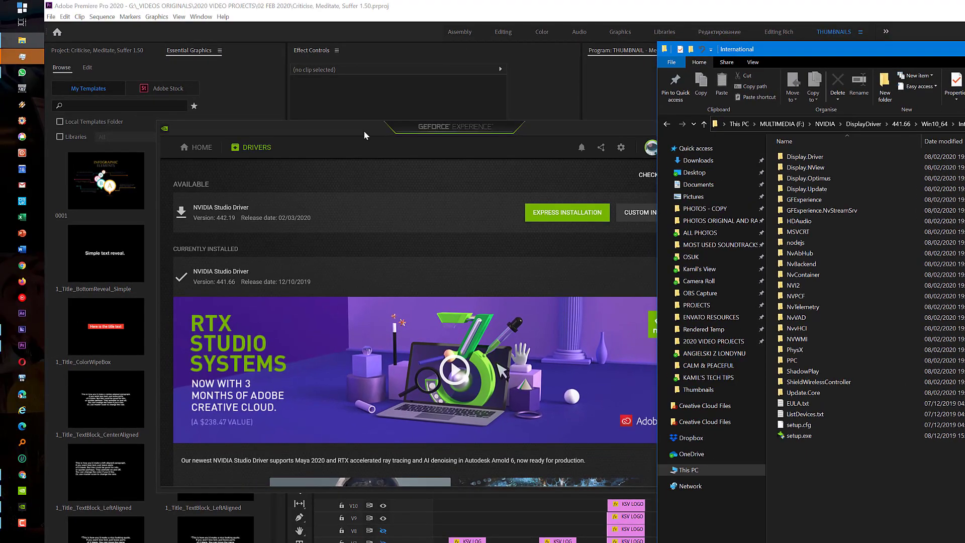
pyautogui.click(364, 131)
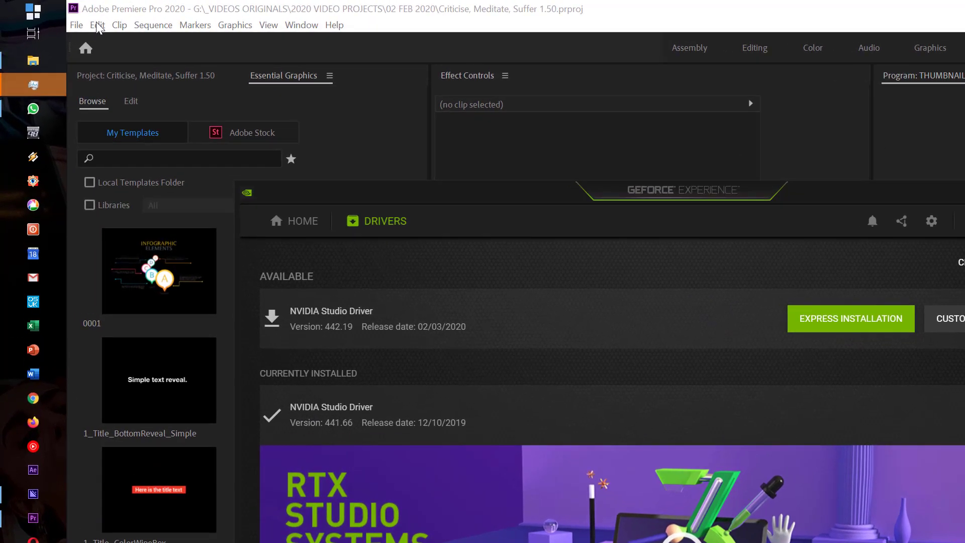
# - Show GeForce Experience's installed Studio Driver 441.66, then open File Explorer on This PC
pyautogui.click(98, 26)
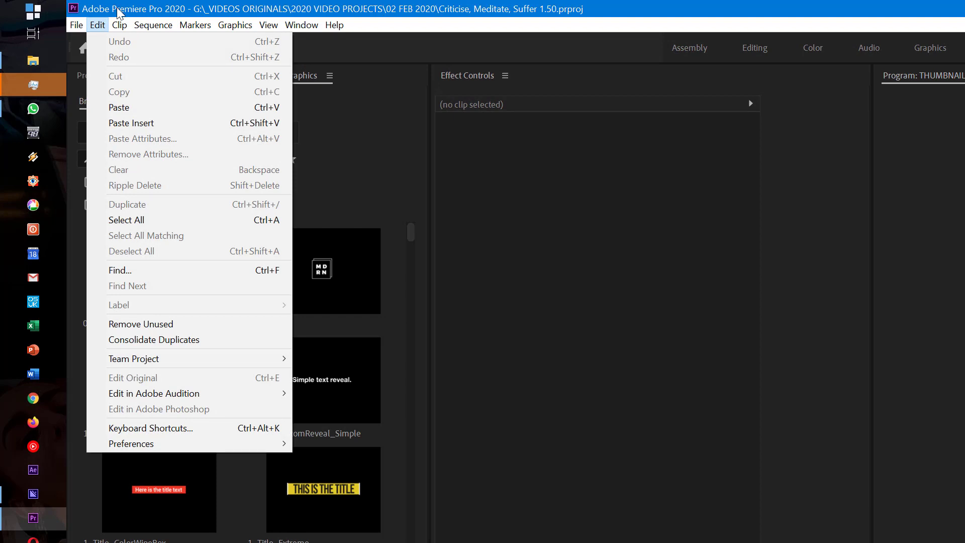
pyautogui.moveTo(235, 25)
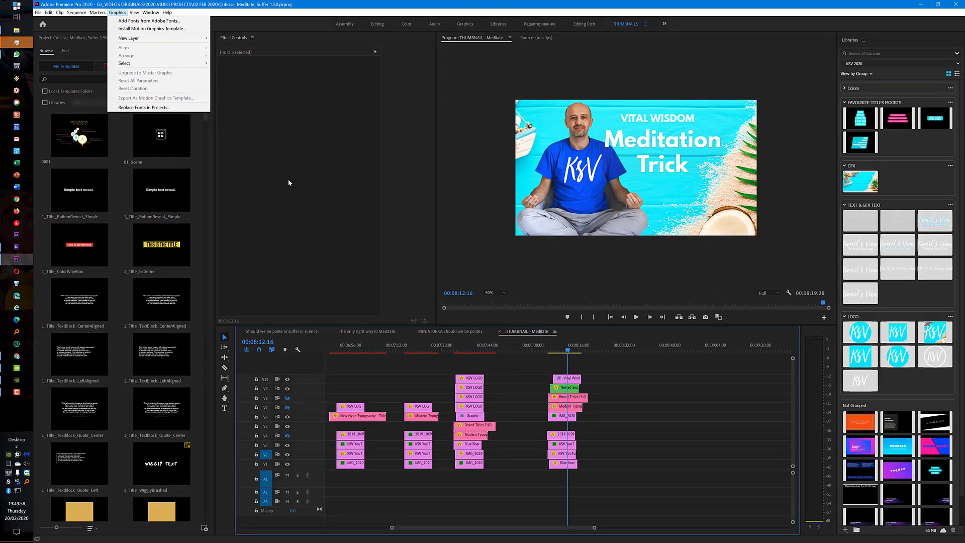
pyautogui.hotkey('alt', 'Tab')
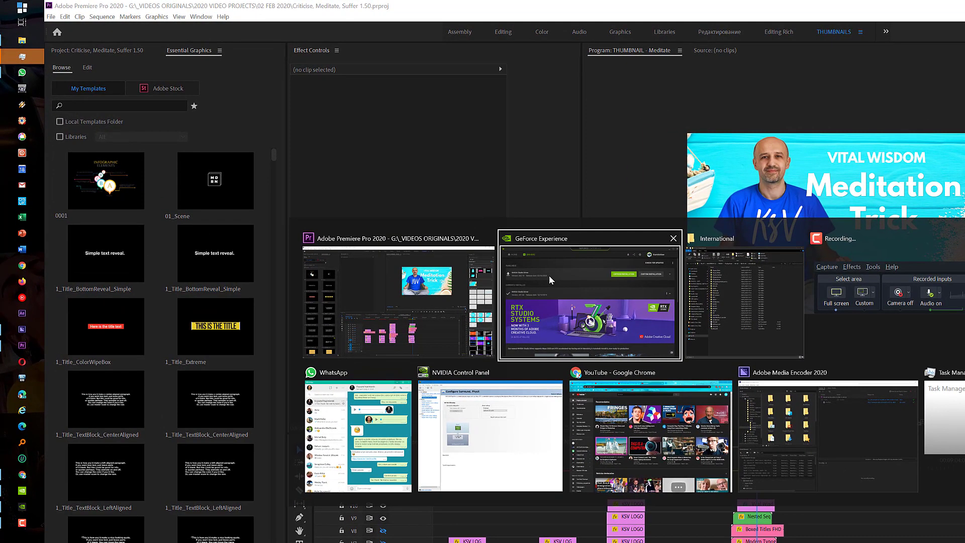
pyautogui.click(413, 210)
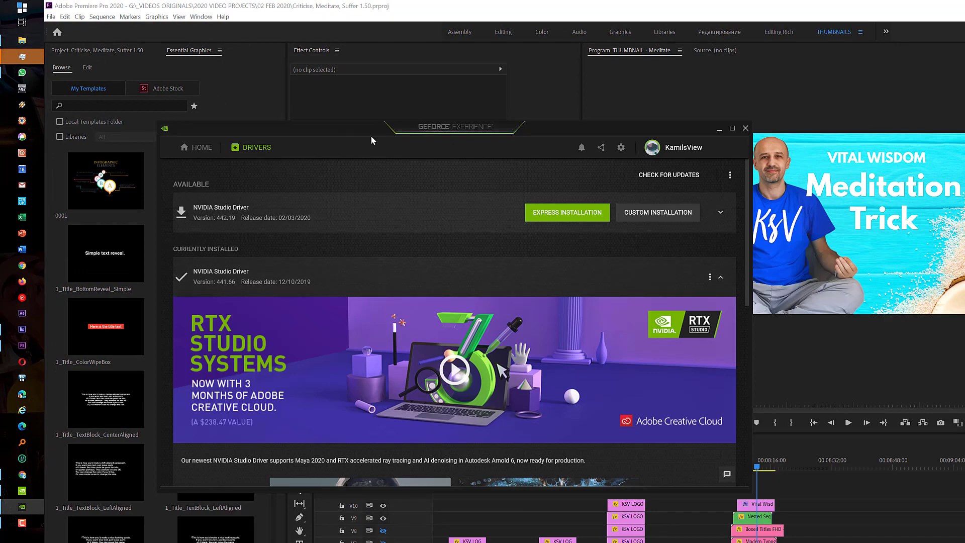
pyautogui.press('super+e')
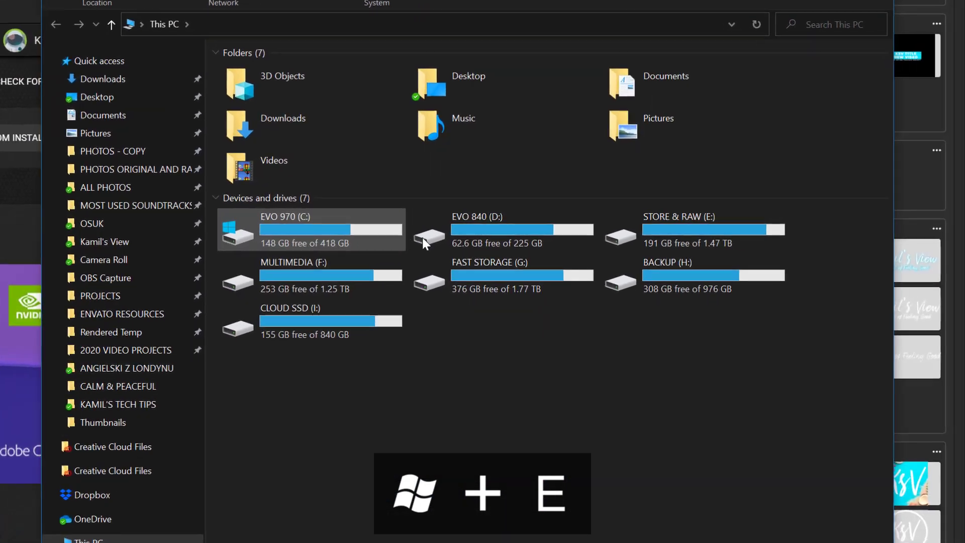
# - Browse to D:\ADOBE CACHE showing CC Libraries Downloads OLD, then return to Premiere Pro
pyautogui.doubleClick(470, 238)
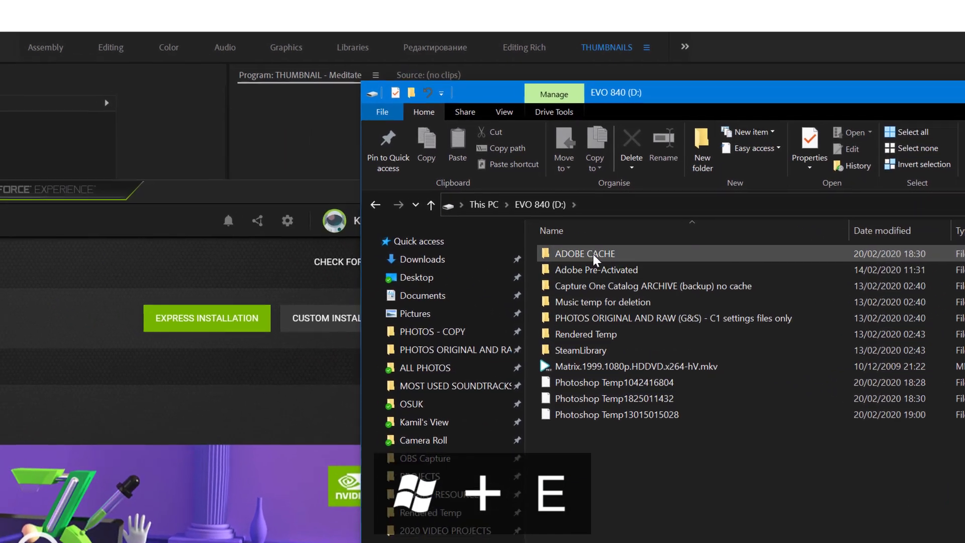
pyautogui.doubleClick(595, 256)
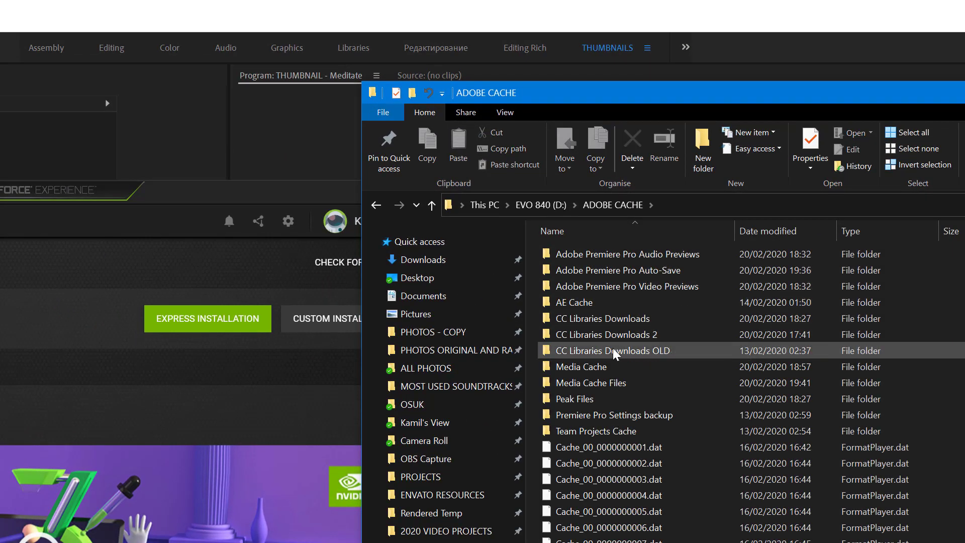
pyautogui.click(431, 205)
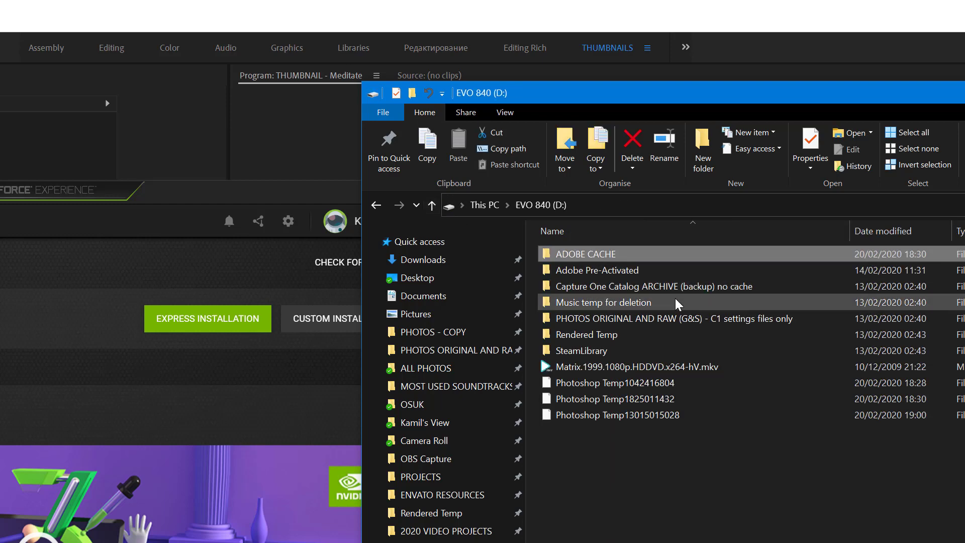
pyautogui.doubleClick(587, 255)
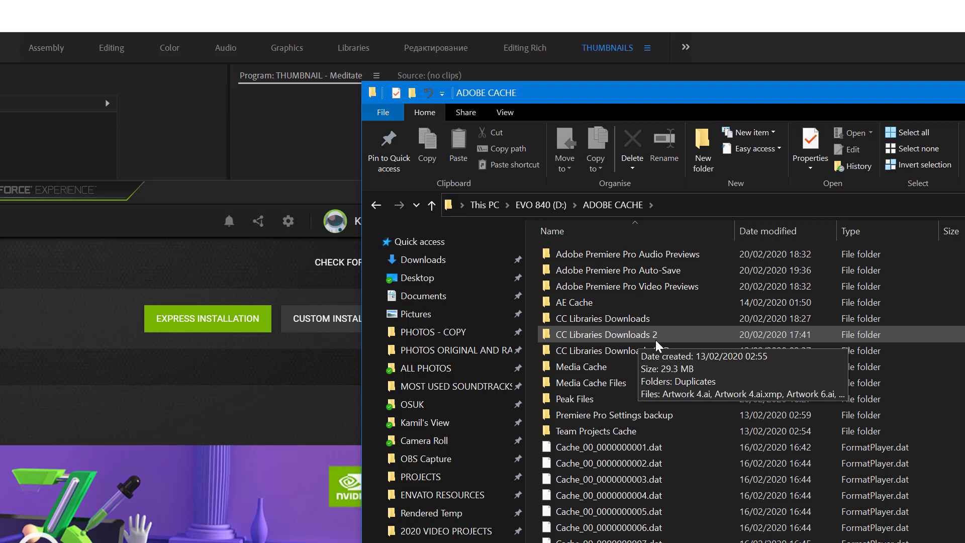
pyautogui.moveTo(645, 354)
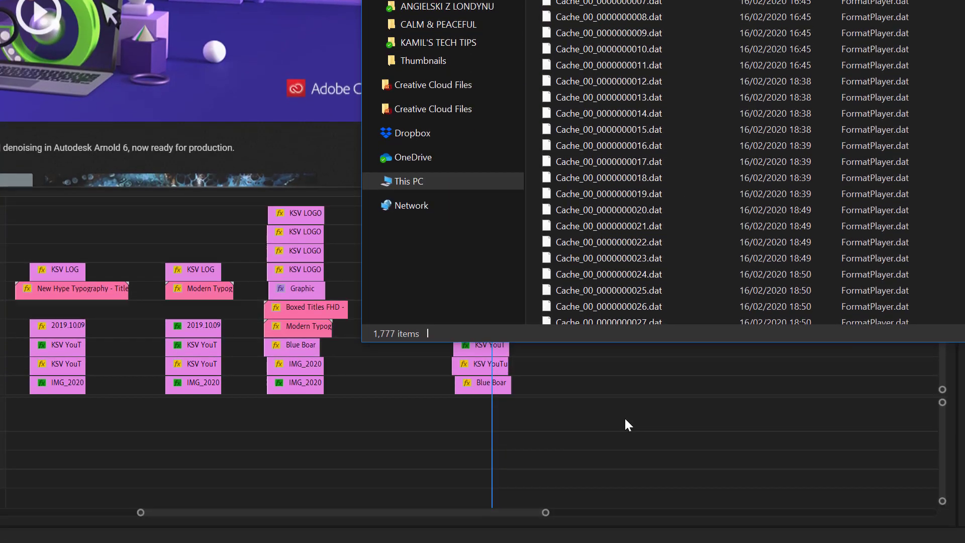
pyautogui.click(601, 417)
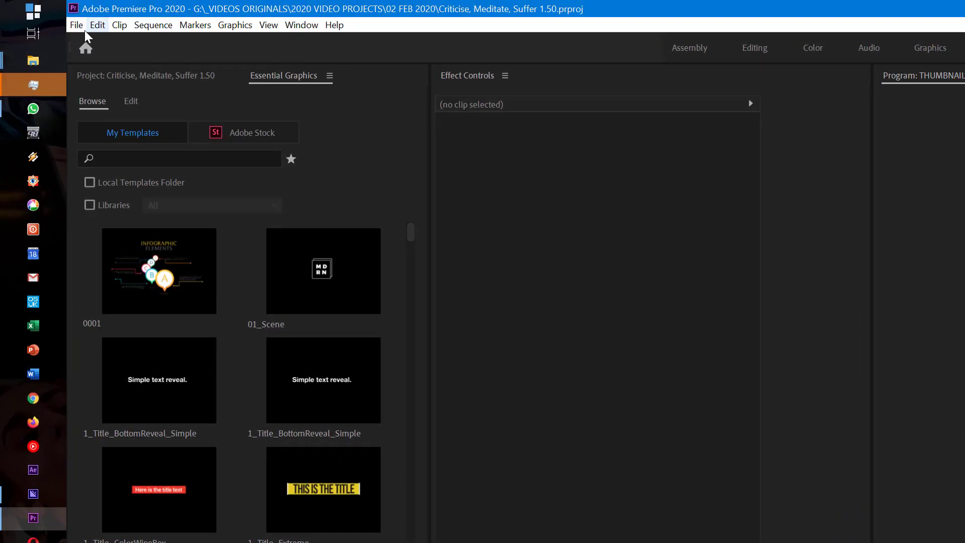
# - Open the recent project Should we critisize others 1.30.prproj
pyautogui.click(77, 25)
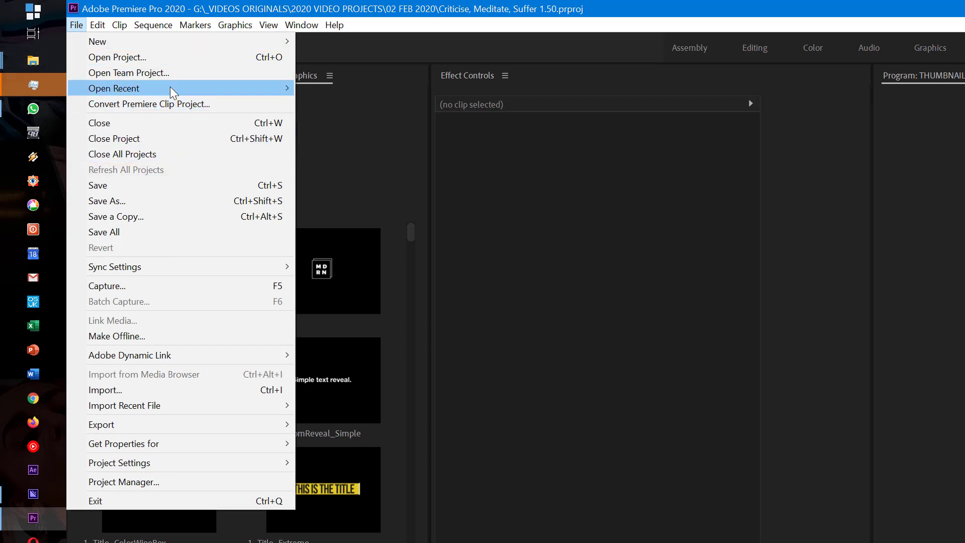
pyautogui.moveTo(170, 88)
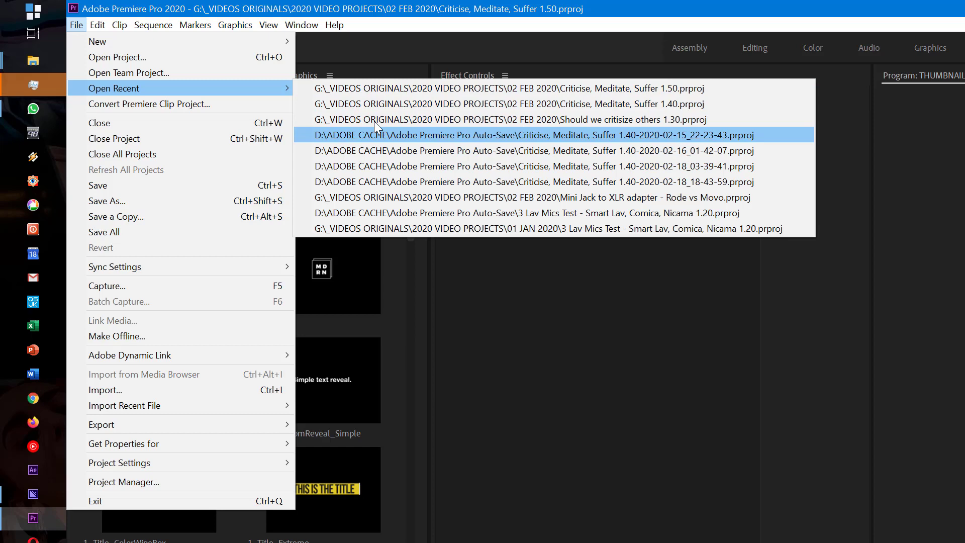
pyautogui.click(375, 119)
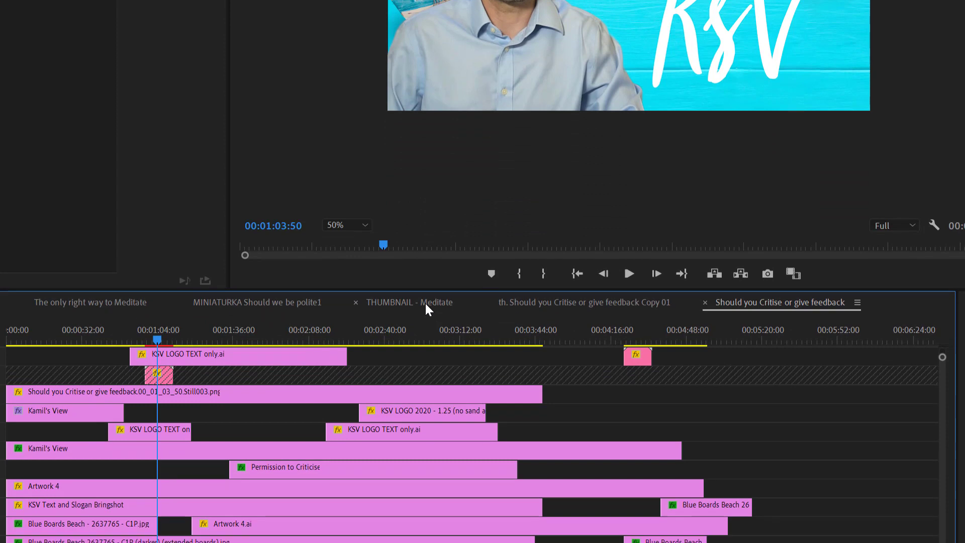
# - View the THUMBNAIL - Meditate, feedback Copy 01 and Should you Critise sequences, then both project panels
pyautogui.click(425, 414)
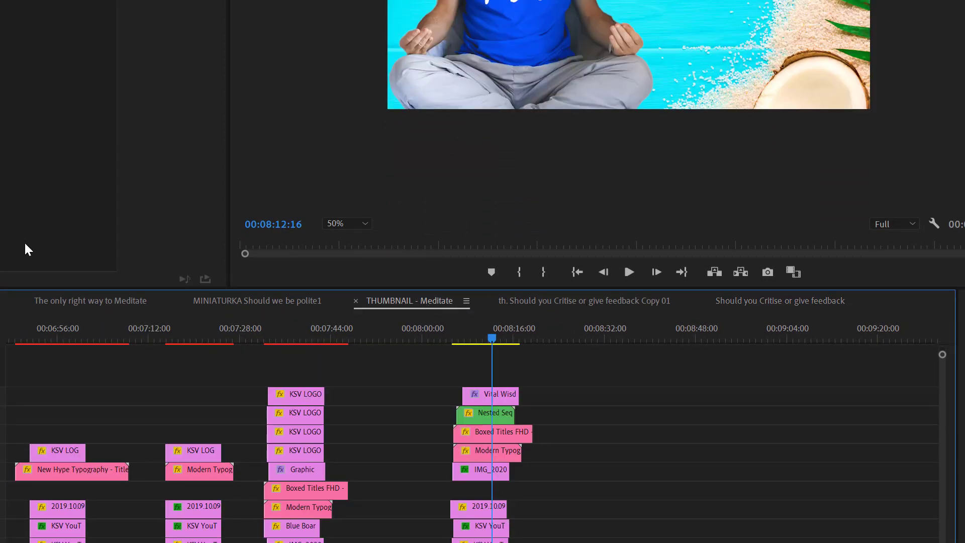
pyautogui.click(491, 307)
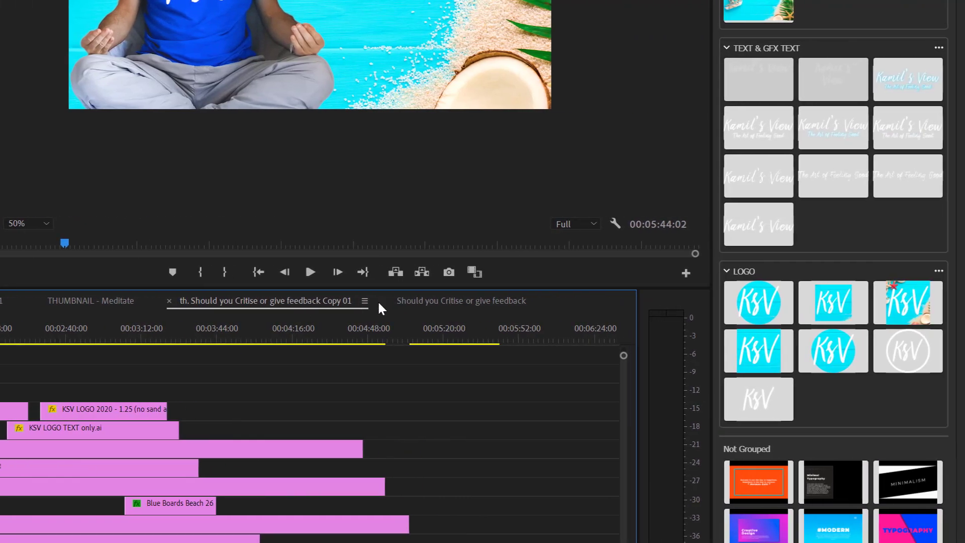
pyautogui.click(642, 302)
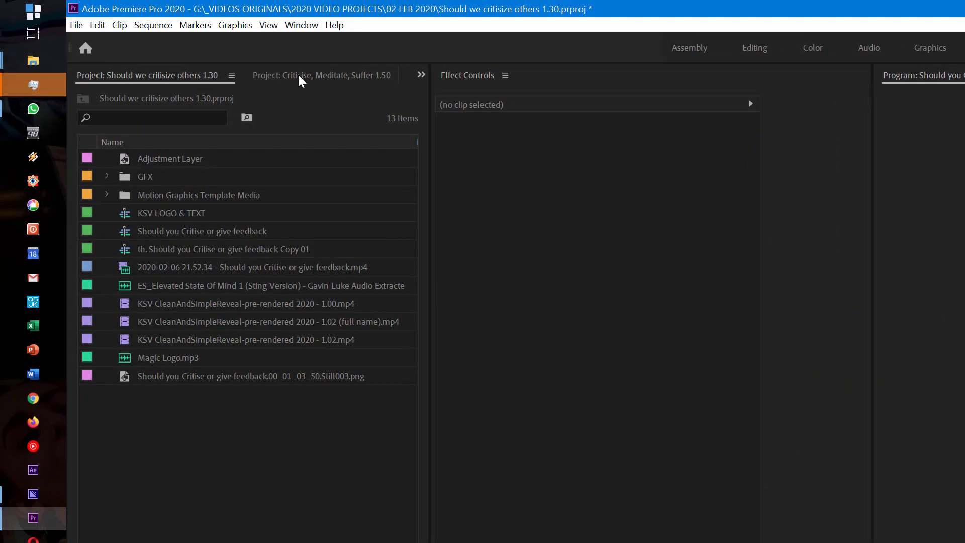
pyautogui.click(298, 75)
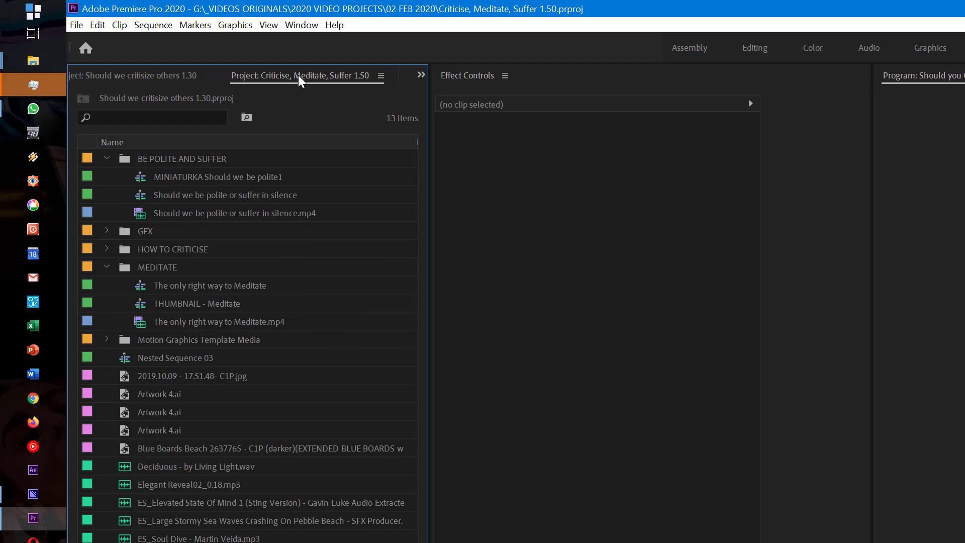
pyautogui.click(159, 76)
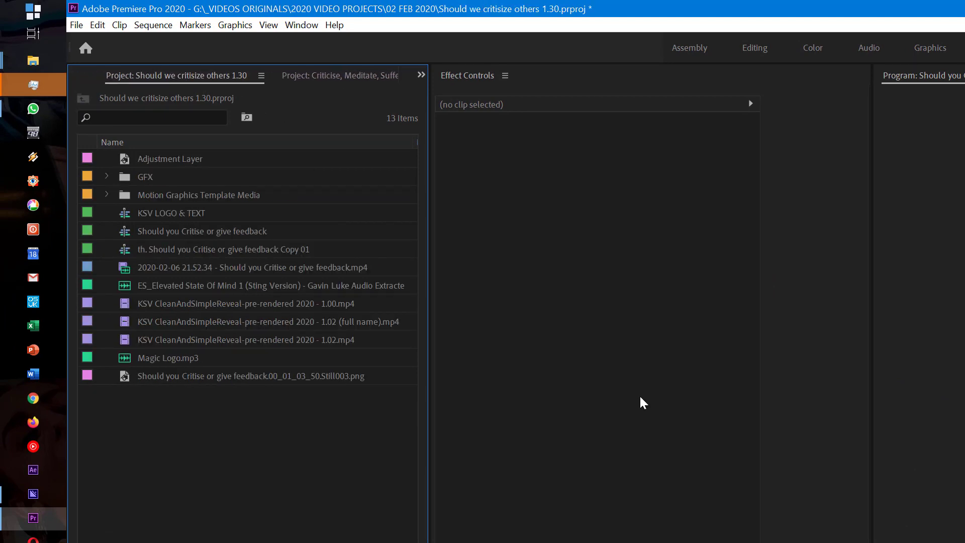
pyautogui.hotkey('alt', 'Tab')
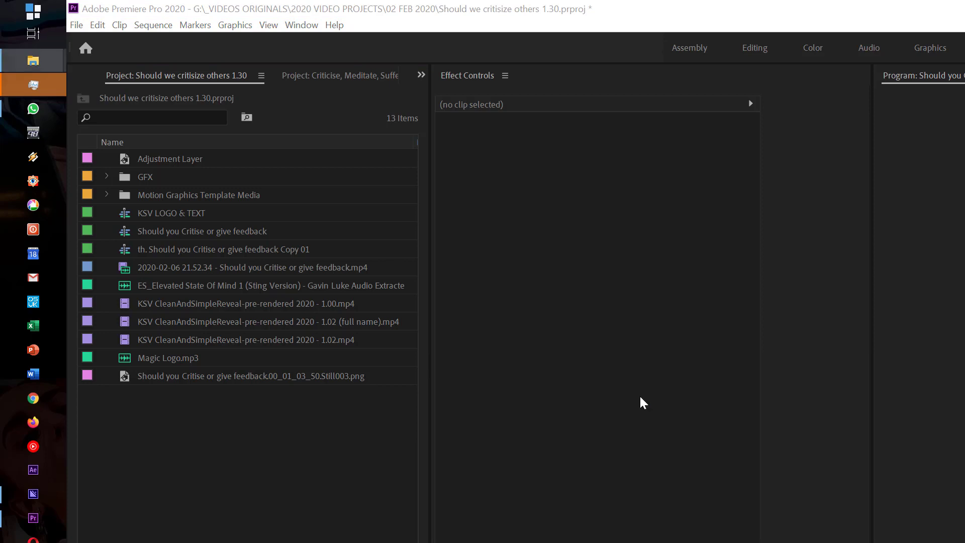